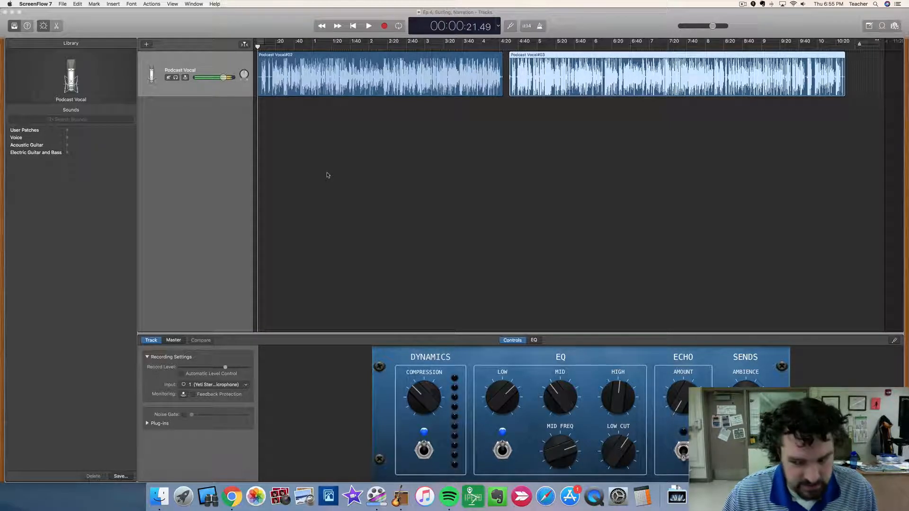
Play the raw narration from its beginning and stop playback at about 51 seconds.
{"action": "left_click", "coordinate": [320, 70]}
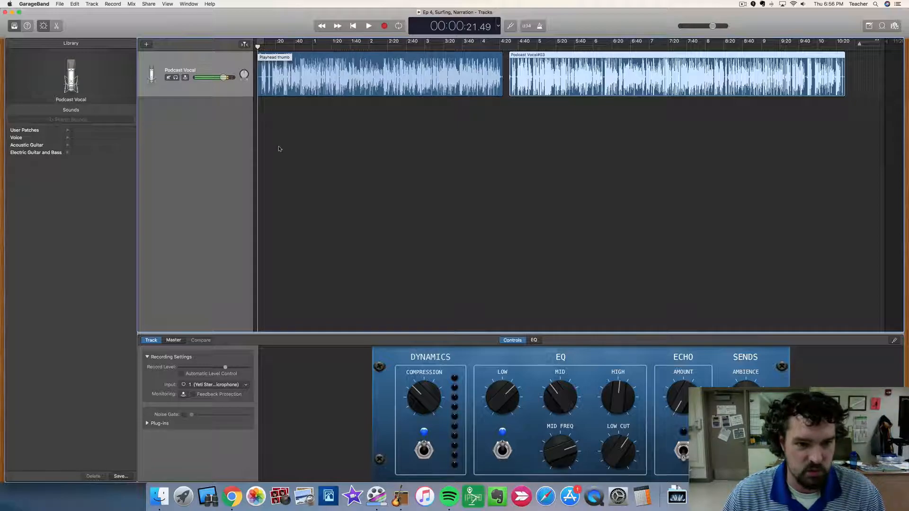
{"action": "key", "text": "space"}
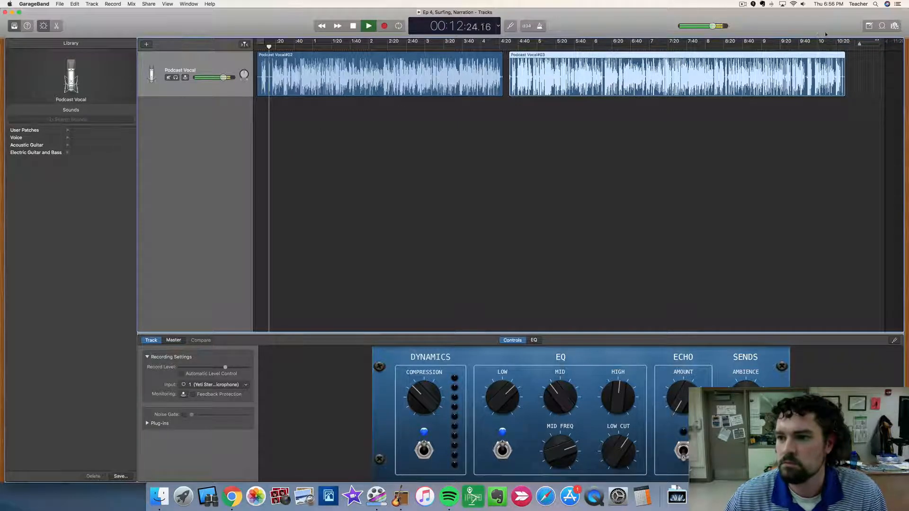
{"action": "left_click_drag", "start_coordinate": [859, 45], "coordinate": [881, 45]}
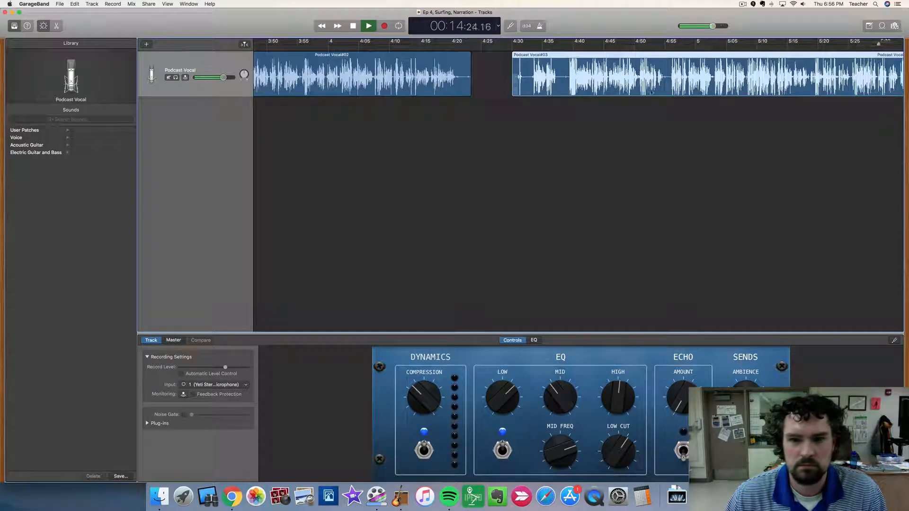
{"action": "scroll", "coordinate": [548, 110], "scroll_direction": "left", "scroll_amount": 15}
{"action": "scroll", "coordinate": [547, 110], "scroll_direction": "left", "scroll_amount": 10}
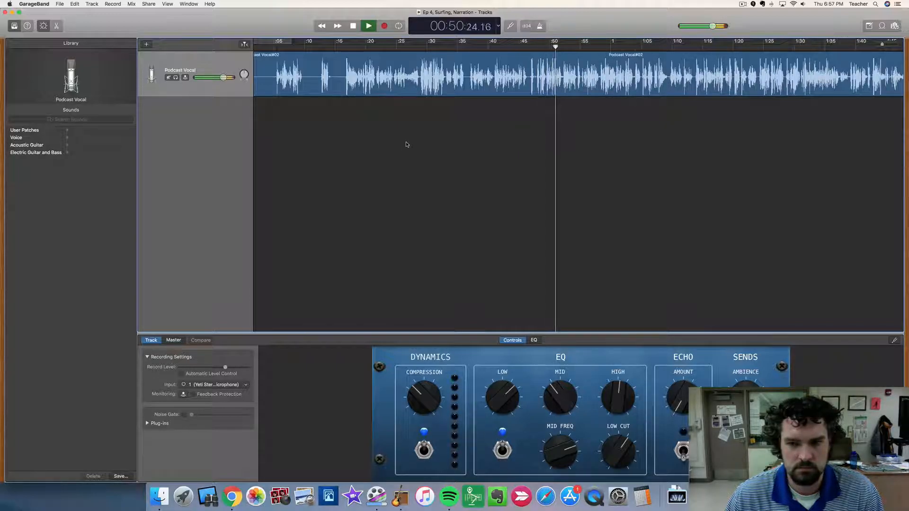
{"action": "key", "text": "space"}
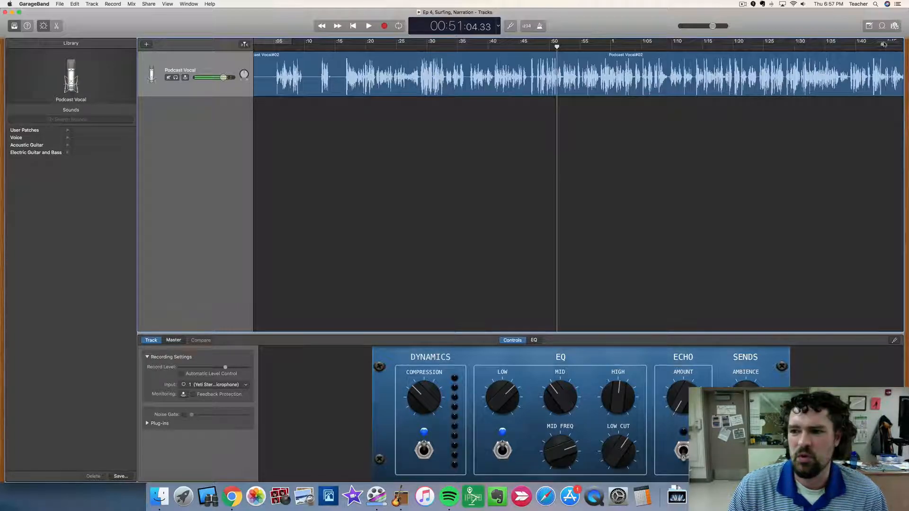
Move the playhead to 4:29, just before the second narration region, and play that region until about 4:58.
{"action": "key", "text": "super+Left"}
{"action": "key", "text": "super+Left"}
{"action": "key", "text": "super+Left"}
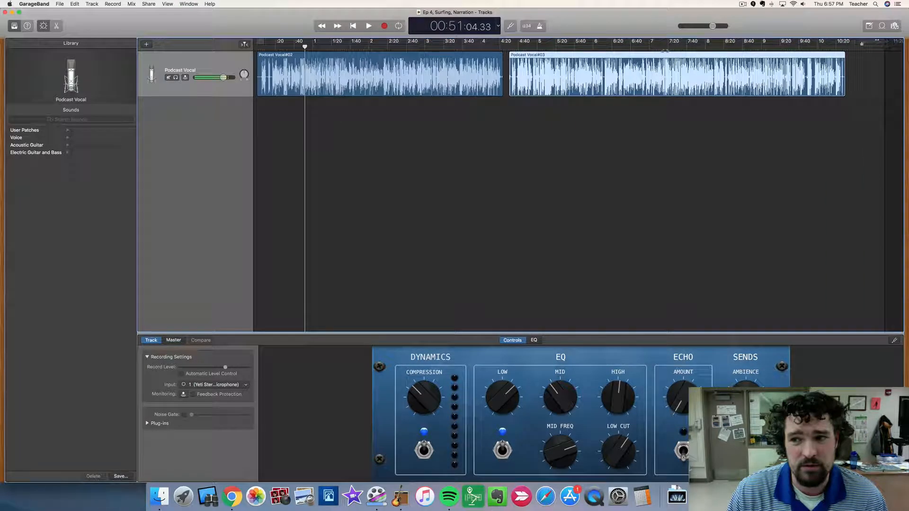
{"action": "left_click", "coordinate": [507, 46]}
{"action": "left_click_drag", "start_coordinate": [859, 44], "coordinate": [881, 44]}
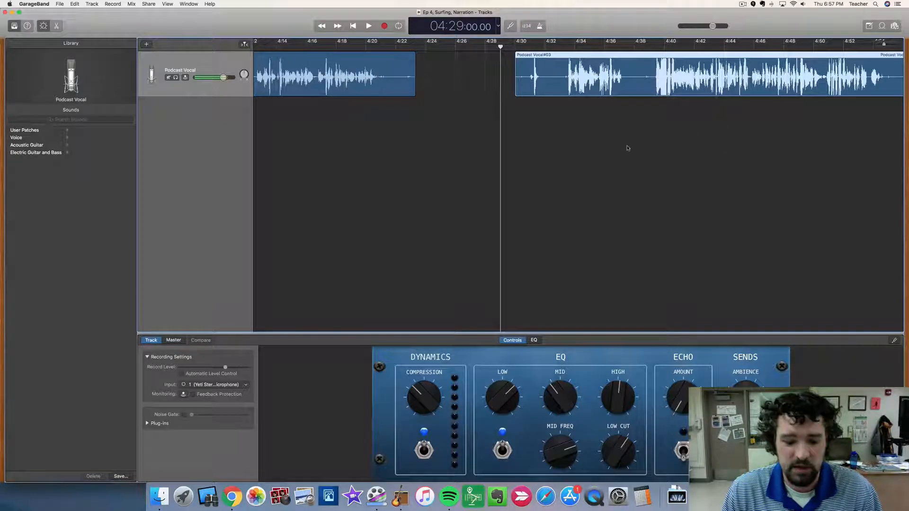
{"action": "key", "text": "space"}
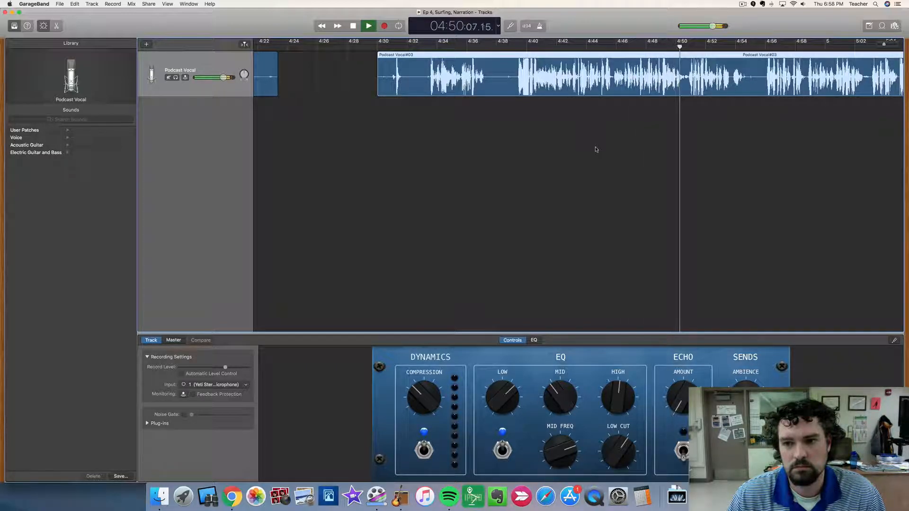
{"action": "scroll", "coordinate": [596, 149], "scroll_direction": "right", "scroll_amount": 4}
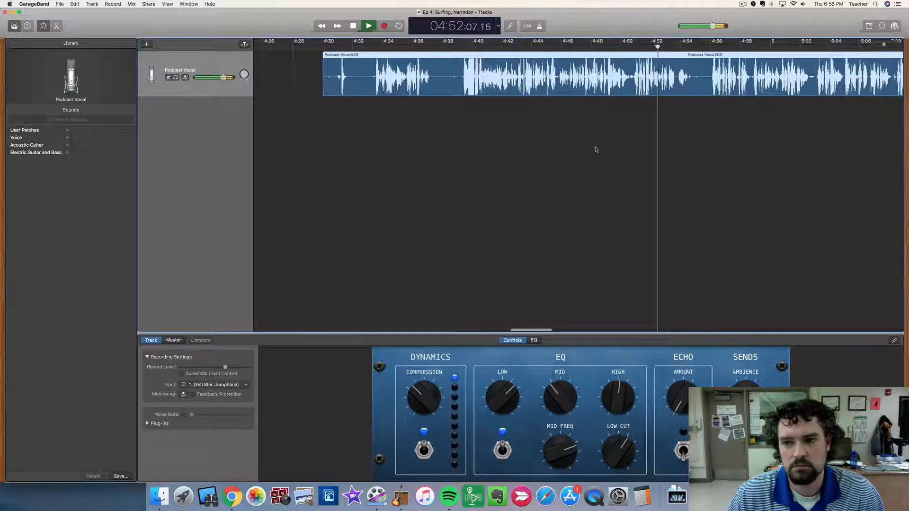
{"action": "scroll", "coordinate": [595, 150], "scroll_direction": "right", "scroll_amount": 3}
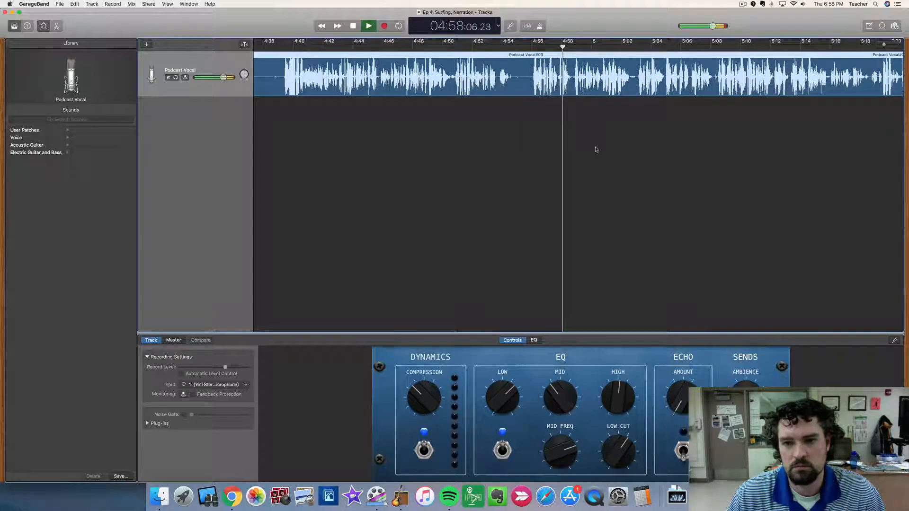
{"action": "key", "text": "space"}
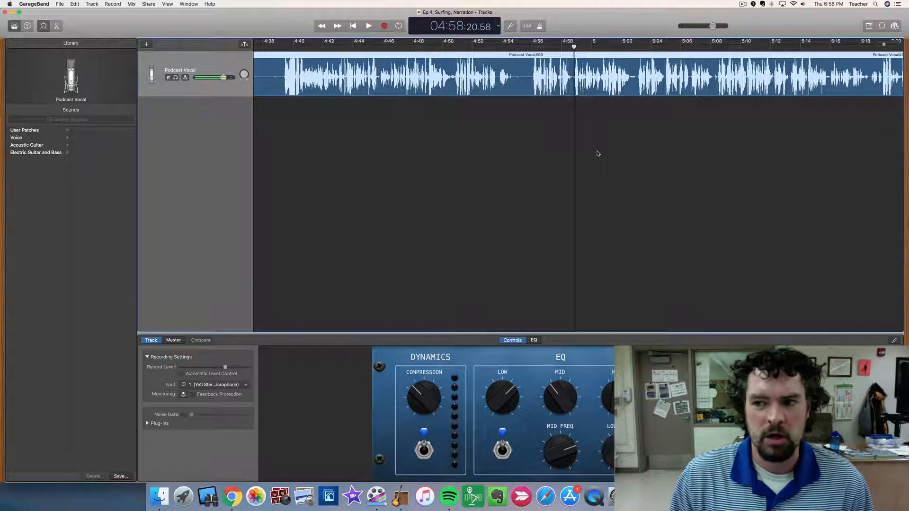
Open the recent FINAL CUT project of the Ep 4, Surfing podcast.
{"action": "left_click_drag", "start_coordinate": [884, 45], "coordinate": [859, 46]}
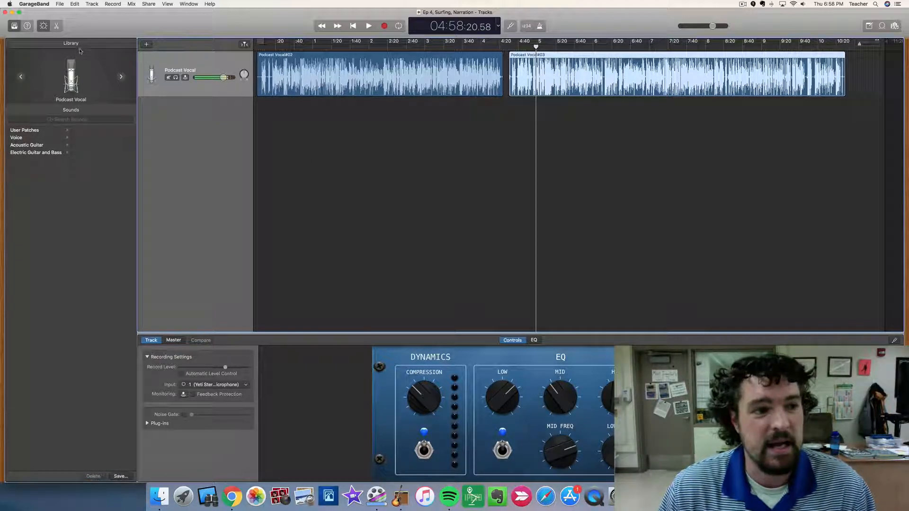
{"action": "left_click", "coordinate": [59, 4]}
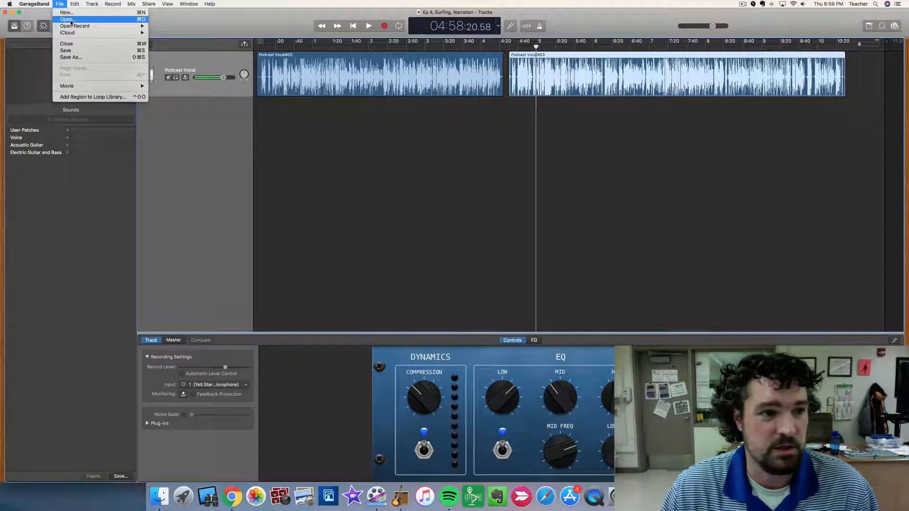
{"action": "mouse_move", "coordinate": [74, 26]}
{"action": "left_click", "coordinate": [204, 33]}
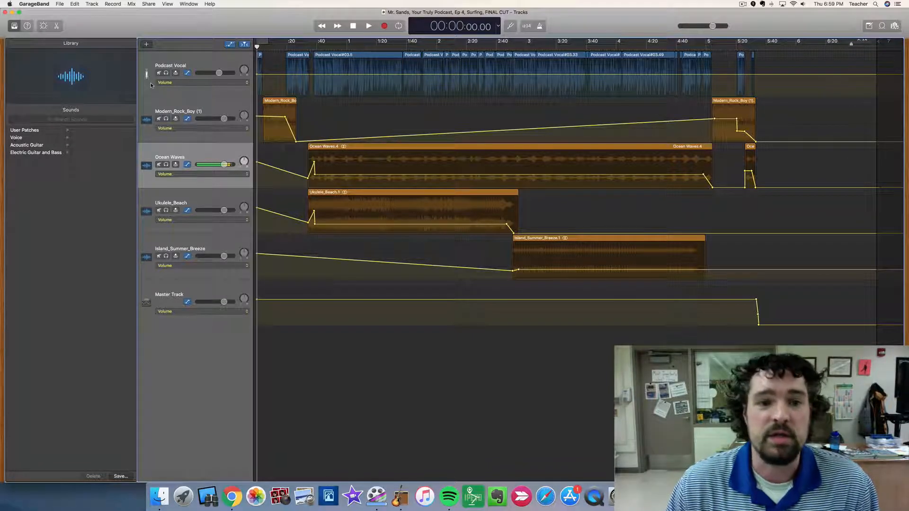
Examine the cut-up Podcast Vocal regions along the whole timeline of the final cut.
{"action": "left_click_drag", "start_coordinate": [852, 45], "coordinate": [880, 45]}
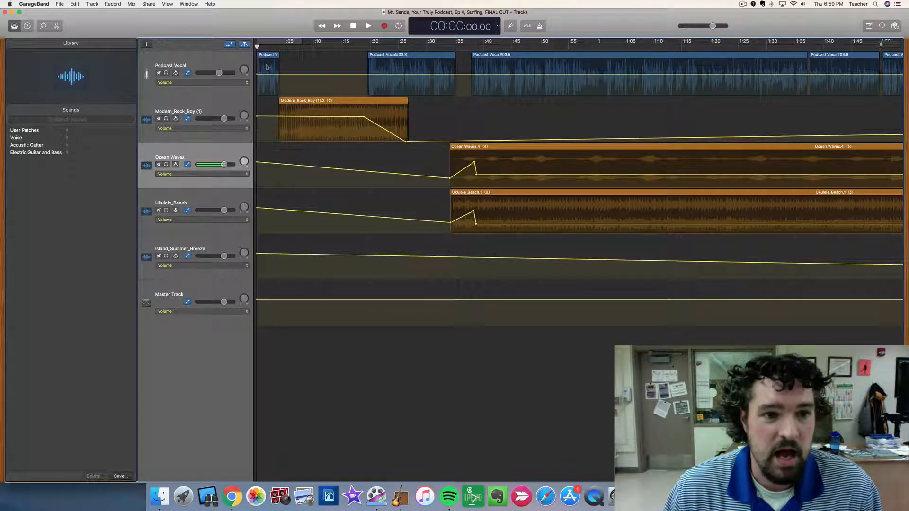
{"action": "scroll", "coordinate": [491, 68], "scroll_direction": "right", "scroll_amount": 10}
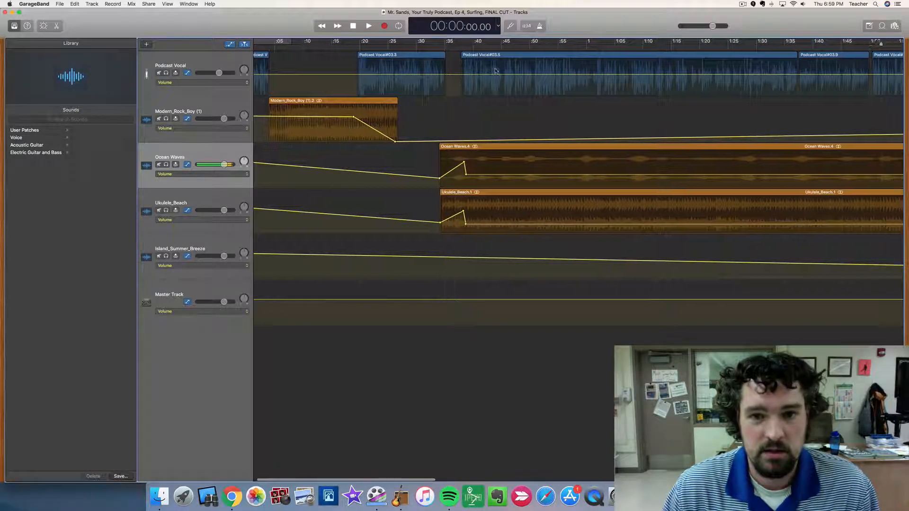
{"action": "scroll", "coordinate": [619, 70], "scroll_direction": "right", "scroll_amount": 8}
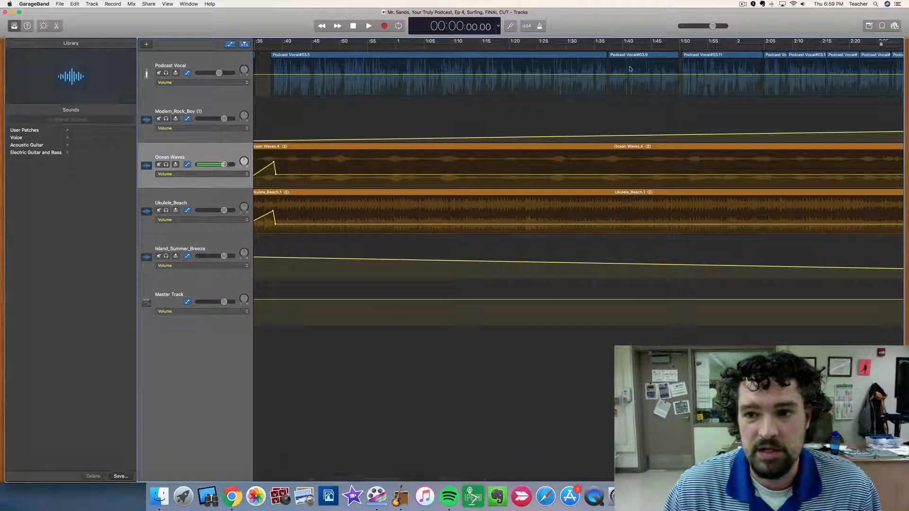
{"action": "scroll", "coordinate": [619, 70], "scroll_direction": "right", "scroll_amount": 3}
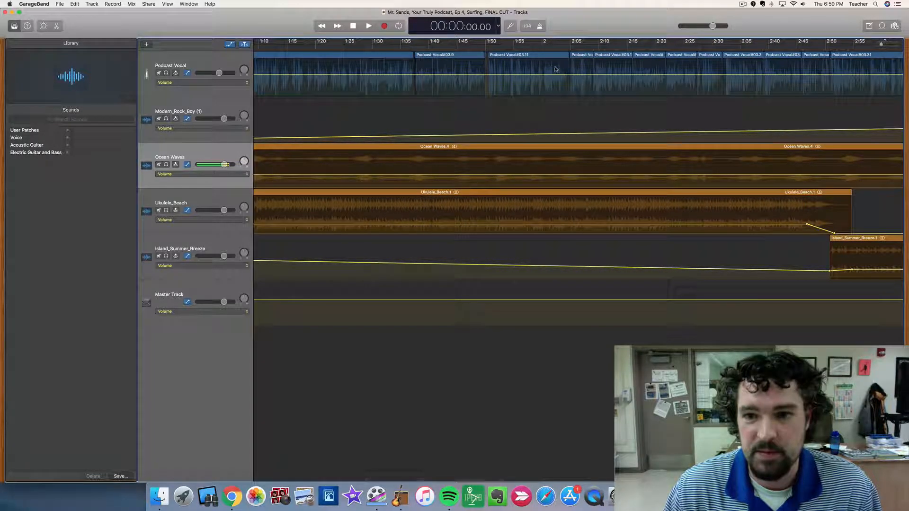
{"action": "scroll", "coordinate": [443, 65], "scroll_direction": "left", "scroll_amount": 15}
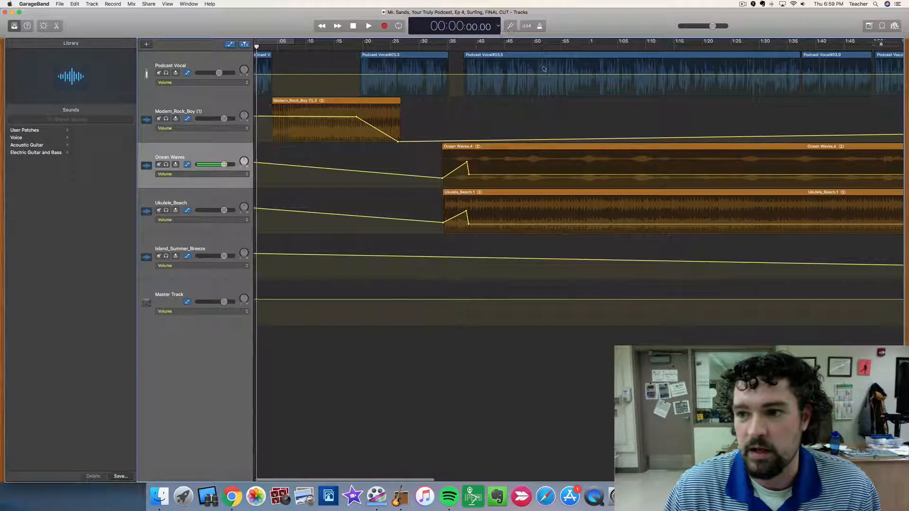
{"action": "scroll", "coordinate": [544, 68], "scroll_direction": "right", "scroll_amount": 10}
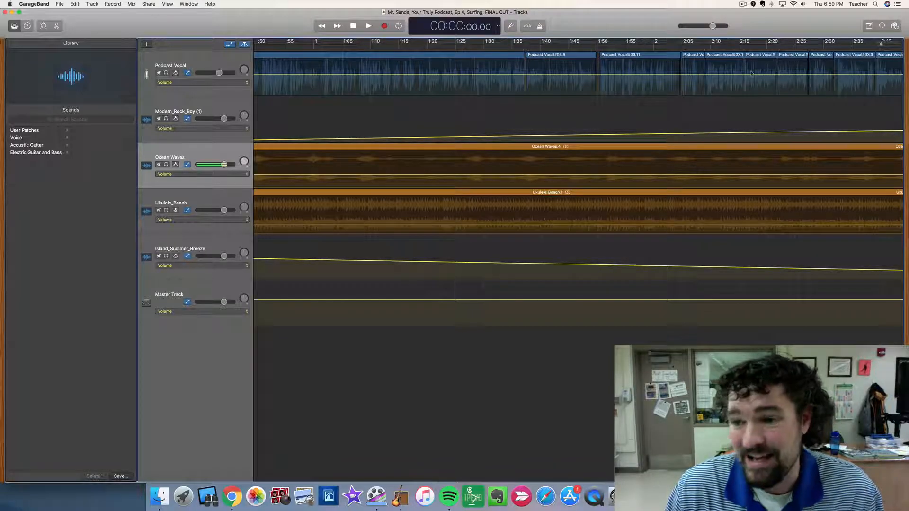
{"action": "scroll", "coordinate": [743, 71], "scroll_direction": "right", "scroll_amount": 8}
{"action": "scroll", "coordinate": [501, 71], "scroll_direction": "right", "scroll_amount": 7}
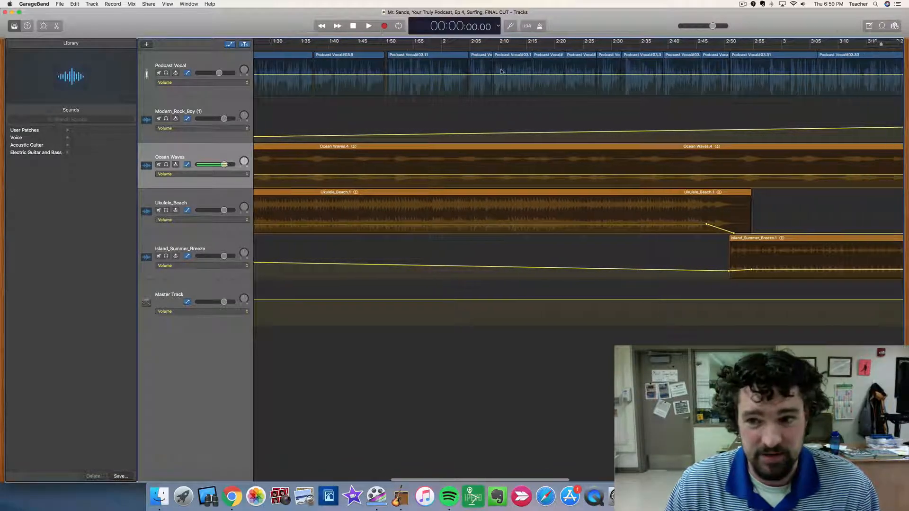
{"action": "scroll", "coordinate": [500, 71], "scroll_direction": "right", "scroll_amount": 9}
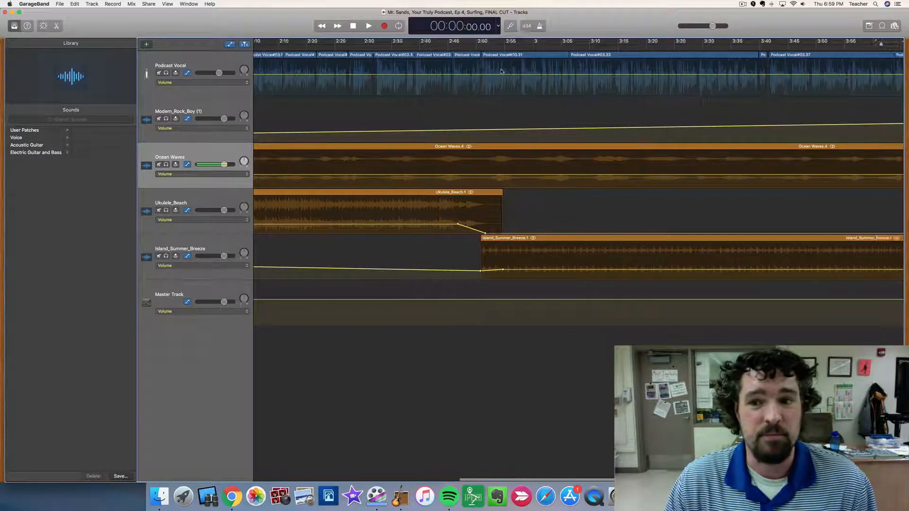
{"action": "scroll", "coordinate": [504, 70], "scroll_direction": "right", "scroll_amount": 8}
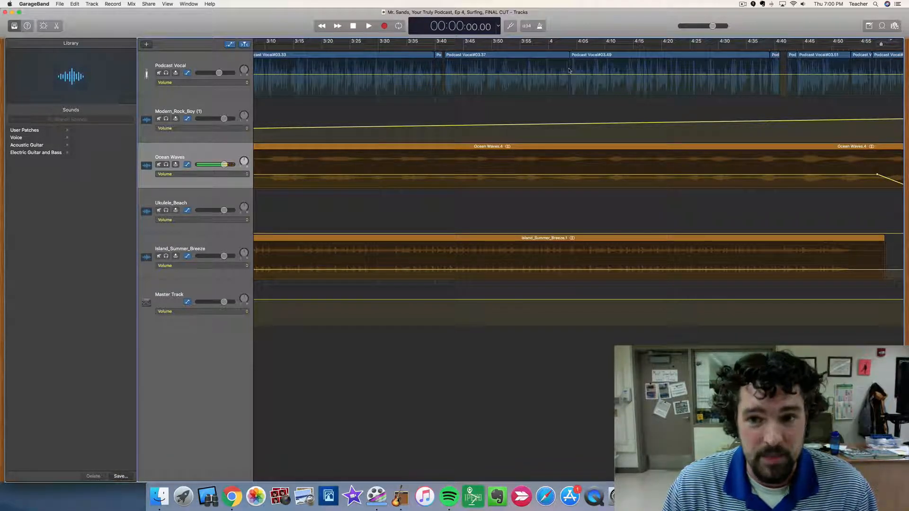
{"action": "scroll", "coordinate": [569, 70], "scroll_direction": "right", "scroll_amount": 5}
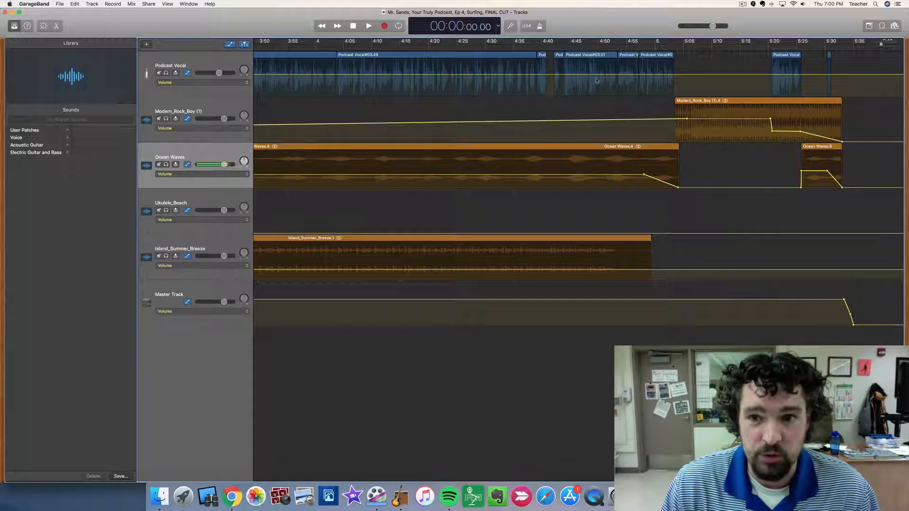
Examine where the Modern_Rock_Boy (1) music sits at the intro and the outro of the episode.
{"action": "scroll", "coordinate": [508, 128], "scroll_direction": "left", "scroll_amount": 15}
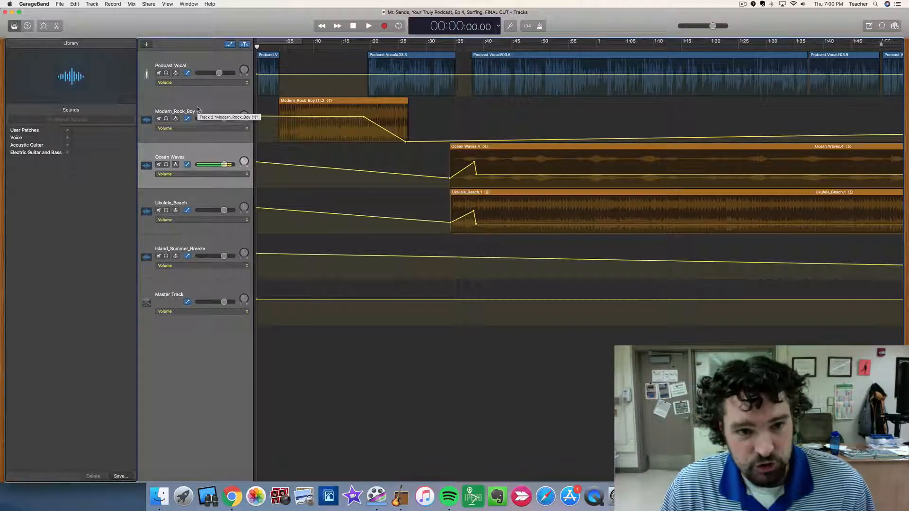
{"action": "scroll", "coordinate": [478, 112], "scroll_direction": "right", "scroll_amount": 15}
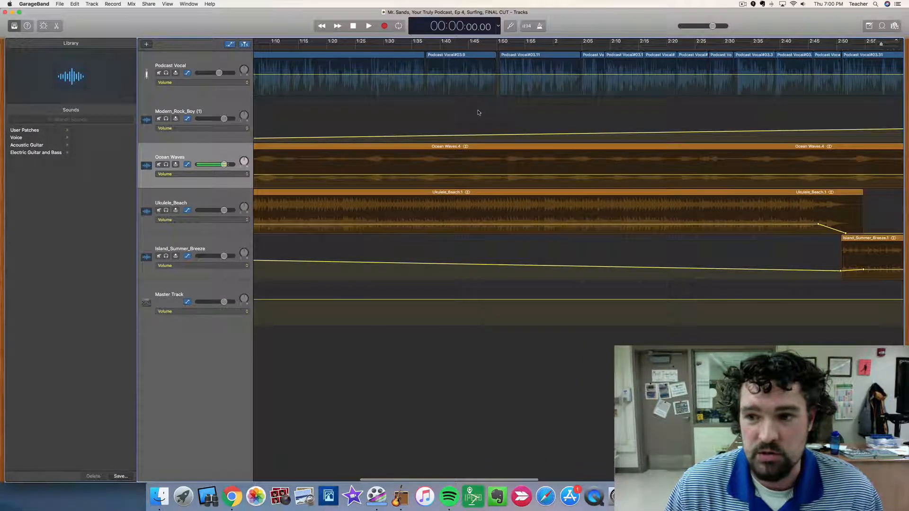
{"action": "scroll", "coordinate": [478, 113], "scroll_direction": "right", "scroll_amount": 5}
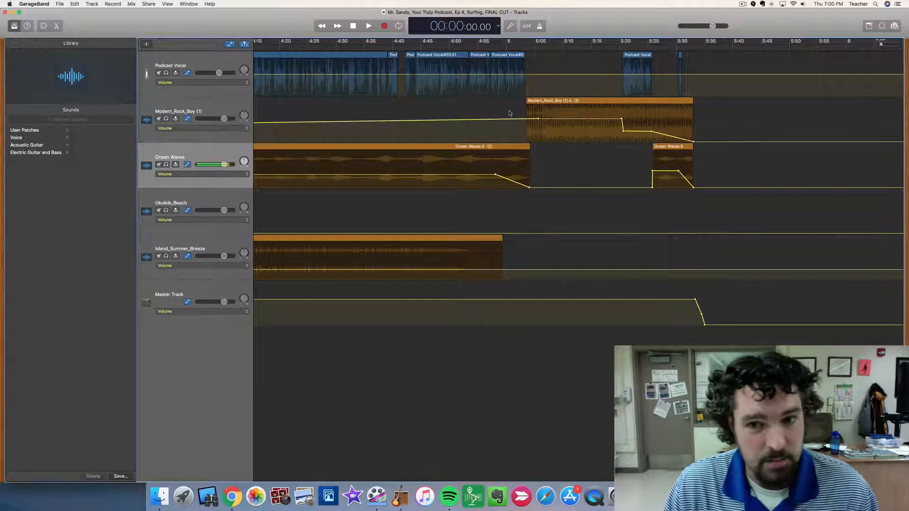
{"action": "scroll", "coordinate": [489, 116], "scroll_direction": "left", "scroll_amount": 5}
{"action": "scroll", "coordinate": [490, 117], "scroll_direction": "left", "scroll_amount": 15}
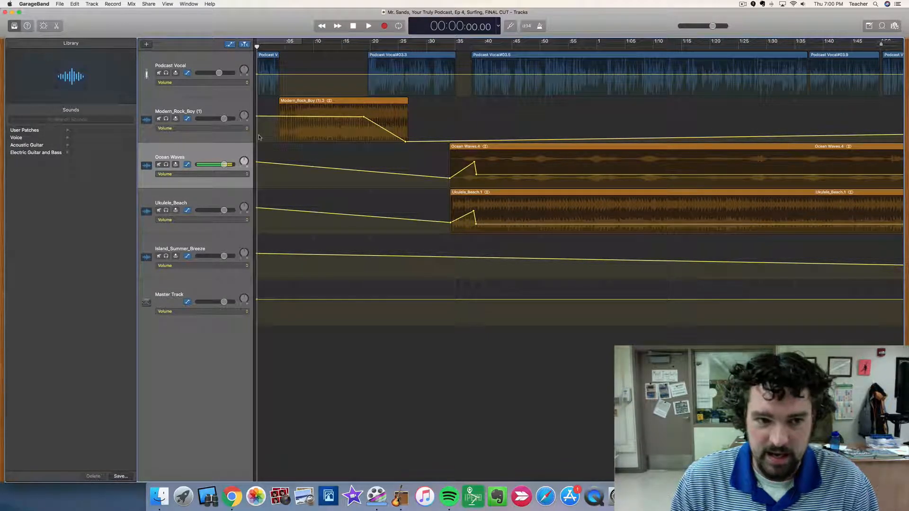
Play the final mix from the start to about 0:30, and from just before Ocean Waves enters to about 0:44.
{"action": "key", "text": "space"}
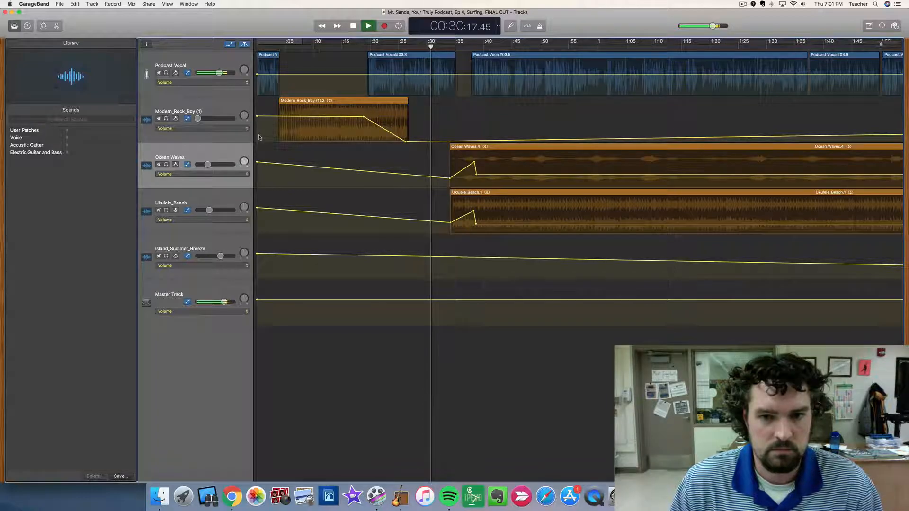
{"action": "key", "text": "space"}
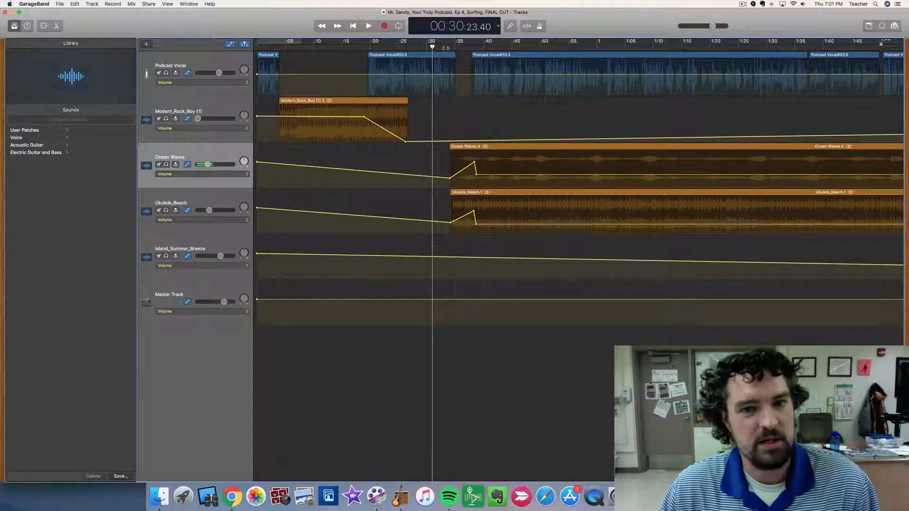
{"action": "left_click", "coordinate": [446, 46]}
{"action": "key", "text": "space"}
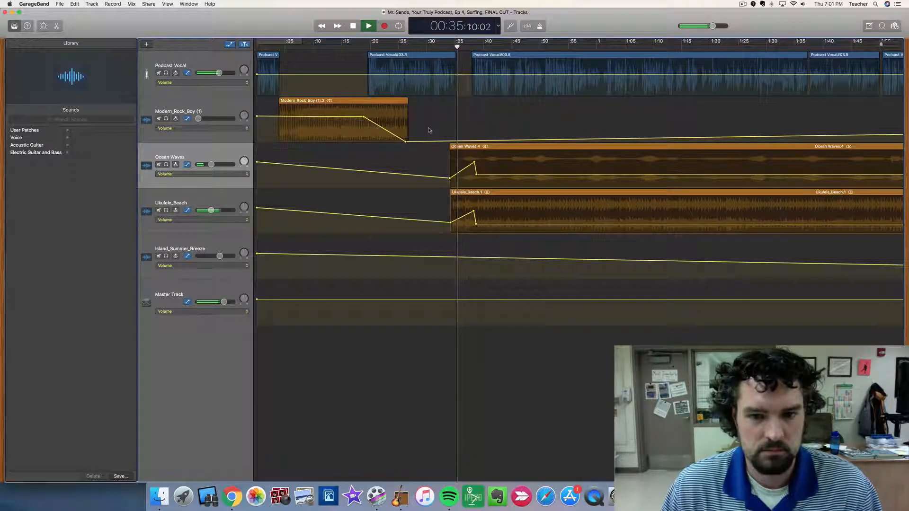
{"action": "scroll", "coordinate": [432, 123], "scroll_direction": "right", "scroll_amount": 5}
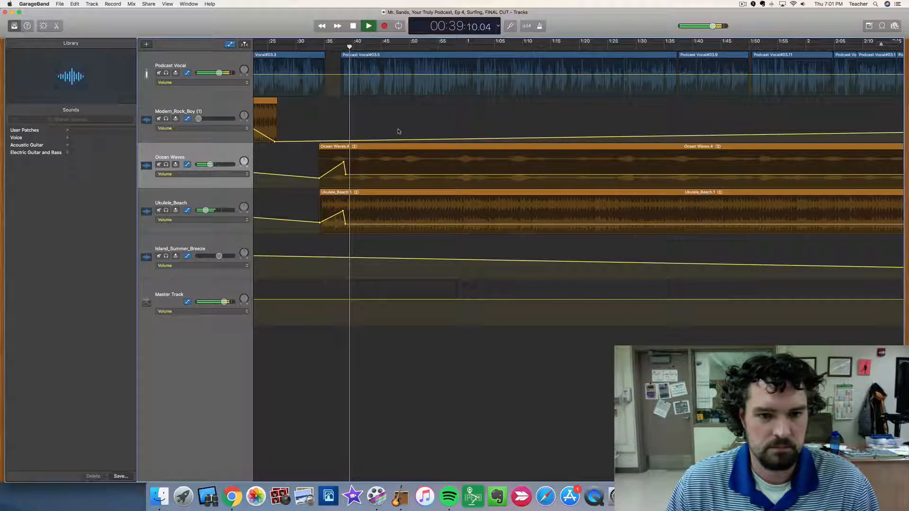
{"action": "scroll", "coordinate": [398, 132], "scroll_direction": "right", "scroll_amount": 1}
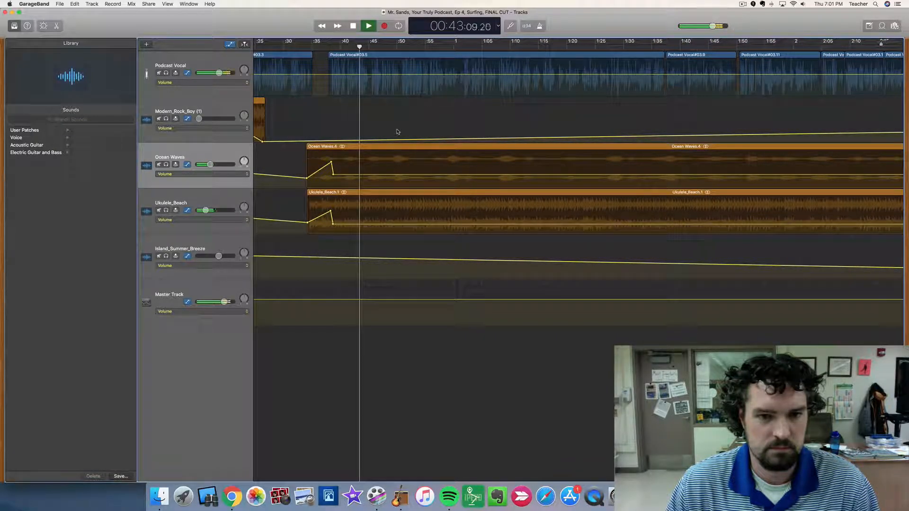
{"action": "key", "text": "space"}
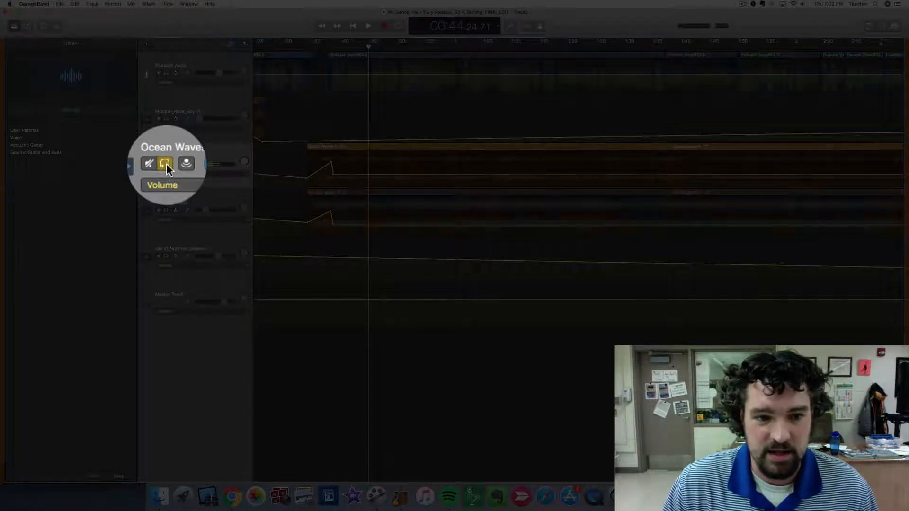
Solo the Ocean Waves track, play it from about 0:32 to 0:47, and turn its solo off.
{"action": "left_click", "coordinate": [166, 164]}
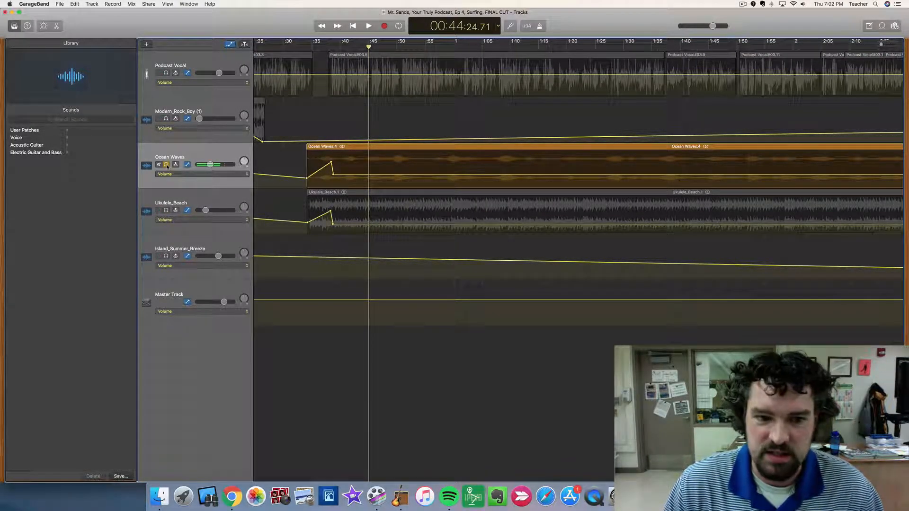
{"action": "left_click", "coordinate": [295, 46]}
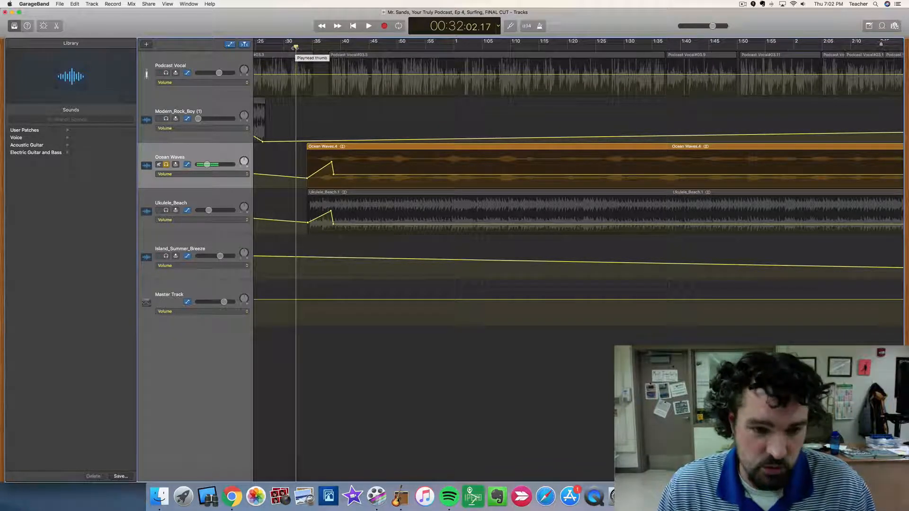
{"action": "key", "text": "space"}
{"action": "scroll", "coordinate": [294, 48], "scroll_direction": "left", "scroll_amount": 2}
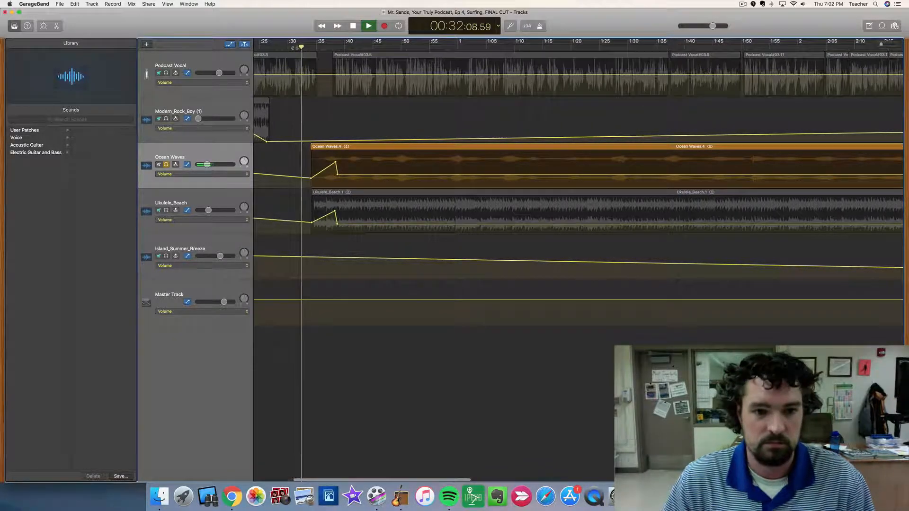
{"action": "scroll", "coordinate": [295, 48], "scroll_direction": "left", "scroll_amount": 2}
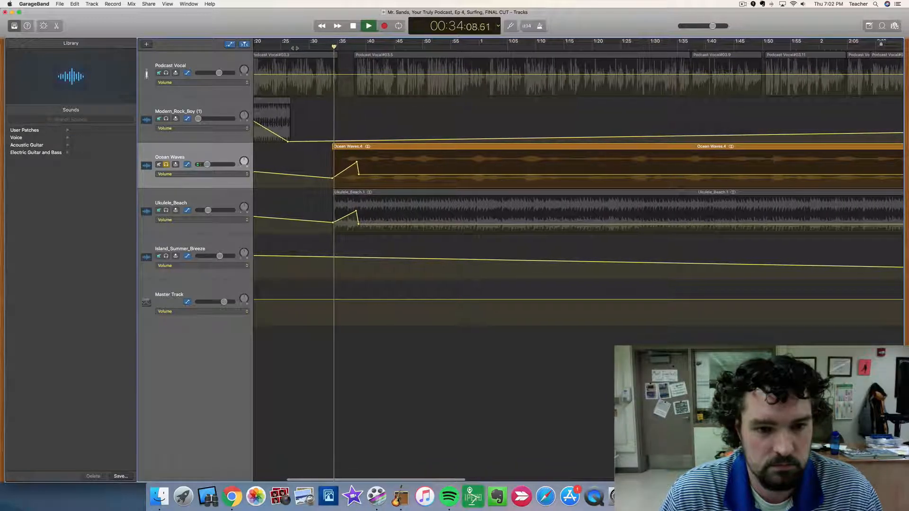
{"action": "scroll", "coordinate": [294, 48], "scroll_direction": "left", "scroll_amount": 2}
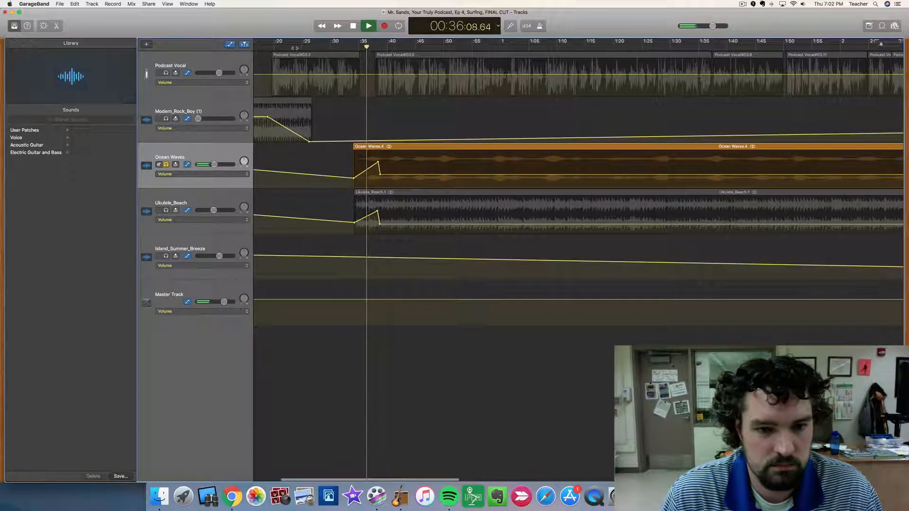
{"action": "scroll", "coordinate": [295, 48], "scroll_direction": "left", "scroll_amount": 2}
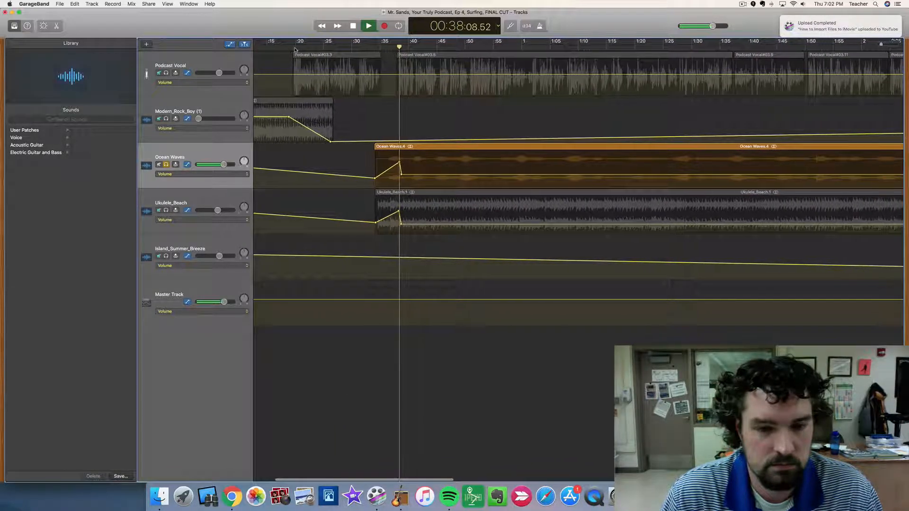
{"action": "scroll", "coordinate": [294, 48], "scroll_direction": "left", "scroll_amount": 2}
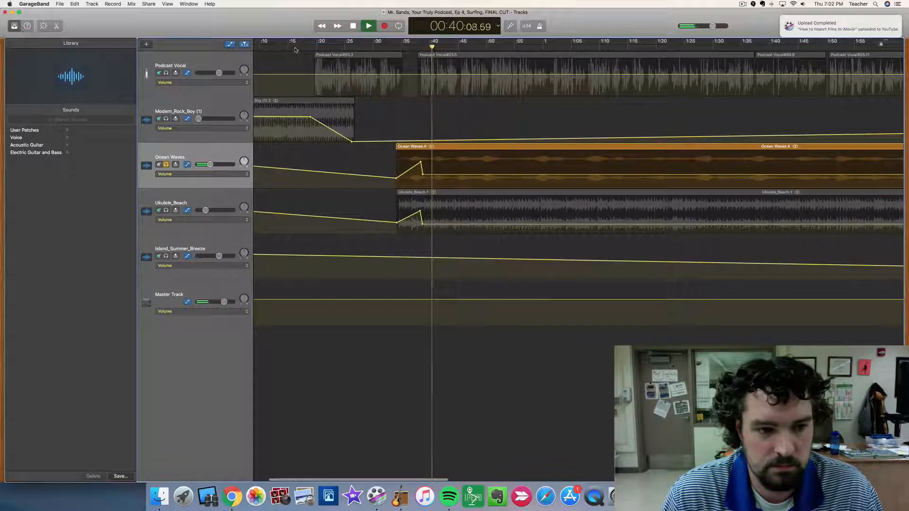
{"action": "scroll", "coordinate": [294, 48], "scroll_direction": "left", "scroll_amount": 2}
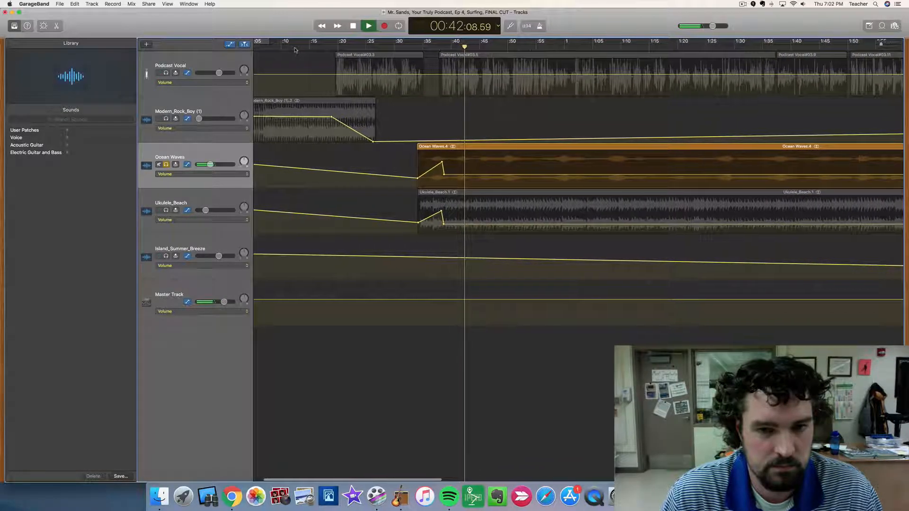
{"action": "scroll", "coordinate": [294, 48], "scroll_direction": "left", "scroll_amount": 2}
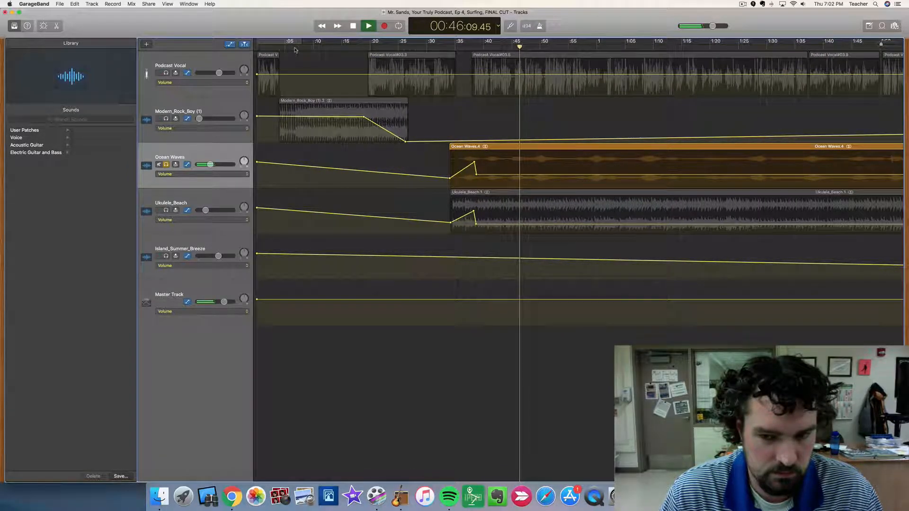
{"action": "key", "text": "space"}
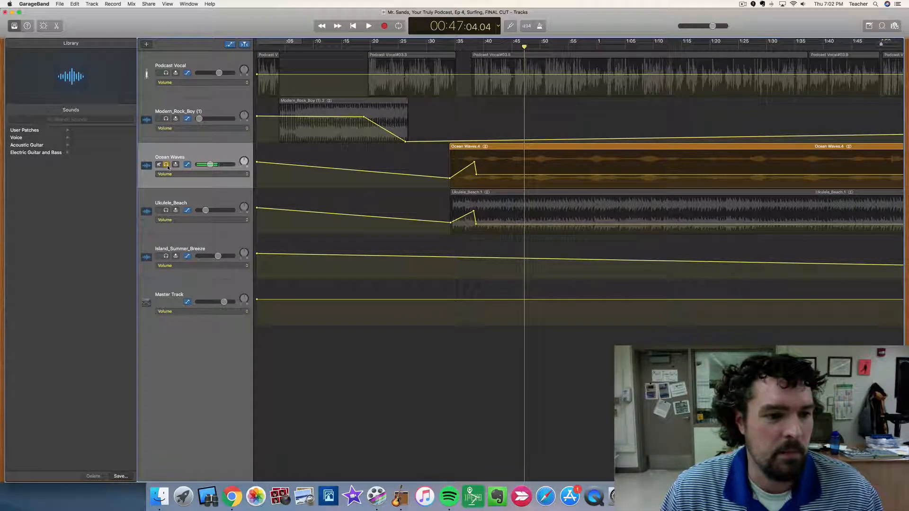
{"action": "key", "text": "super+a"}
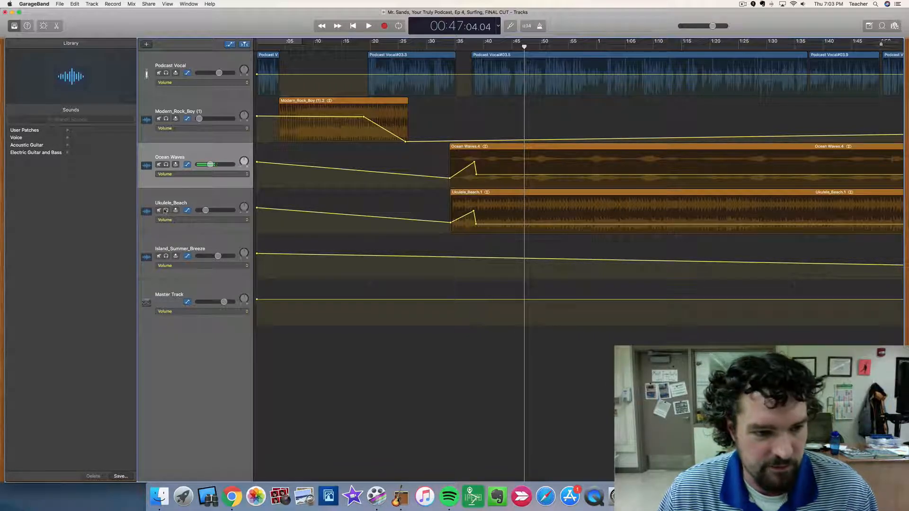
Solo the Ukulele_Beach track, play it from about 0:33 to 0:43, and turn its solo off.
{"action": "left_click", "coordinate": [166, 211]}
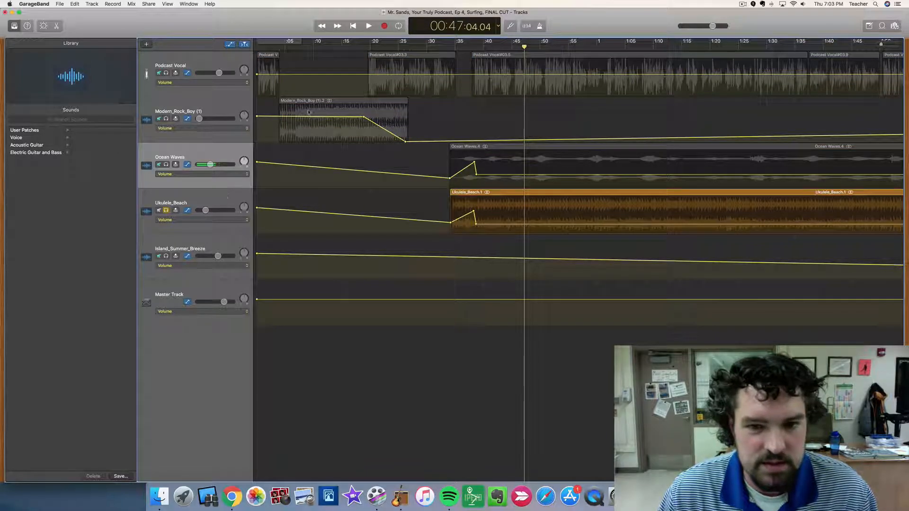
{"action": "left_click", "coordinate": [448, 43]}
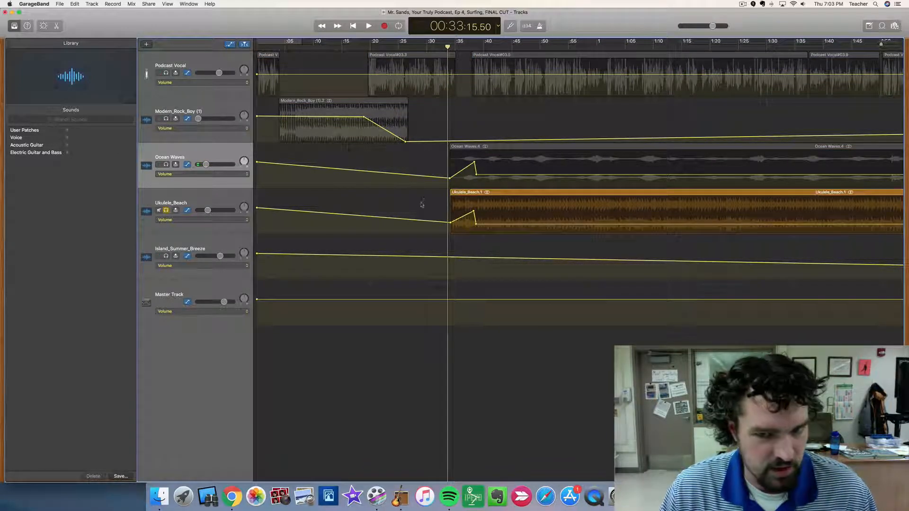
{"action": "key", "text": "space"}
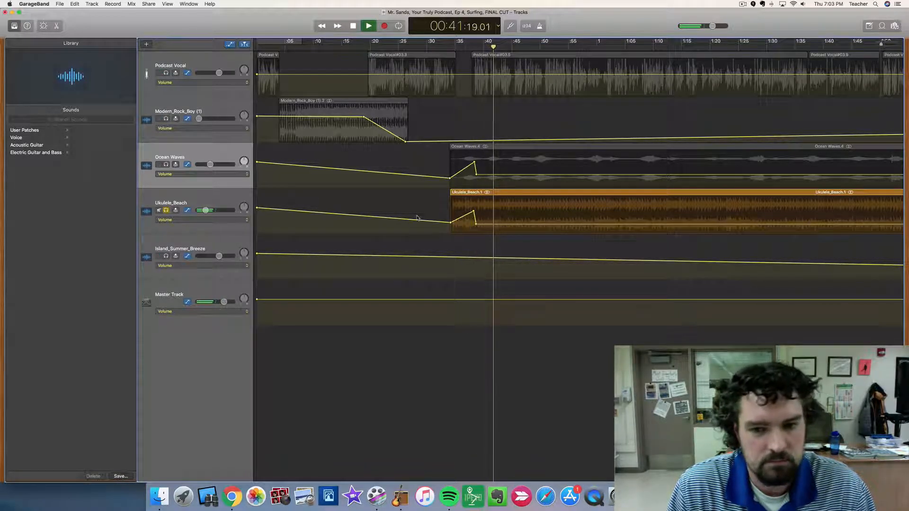
{"action": "key", "text": "space"}
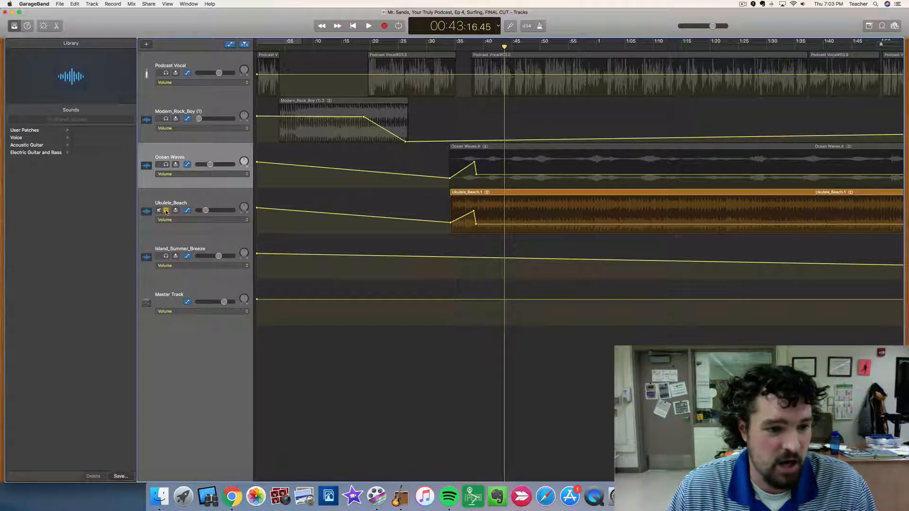
{"action": "key", "text": "super+a"}
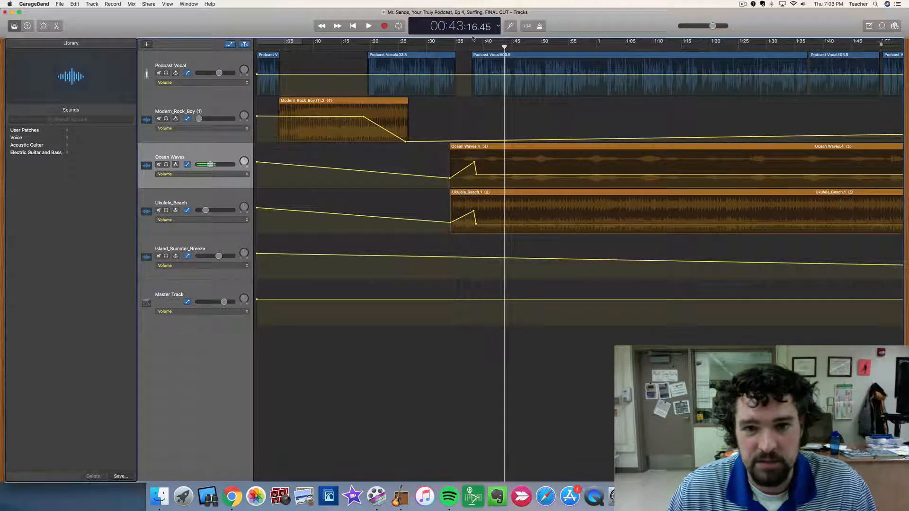
Play the full mix from about 0:30 to 0:45 to hear the ocean and ukulele tracks under the vocals.
{"action": "left_click", "coordinate": [431, 45]}
{"action": "key", "text": "space"}
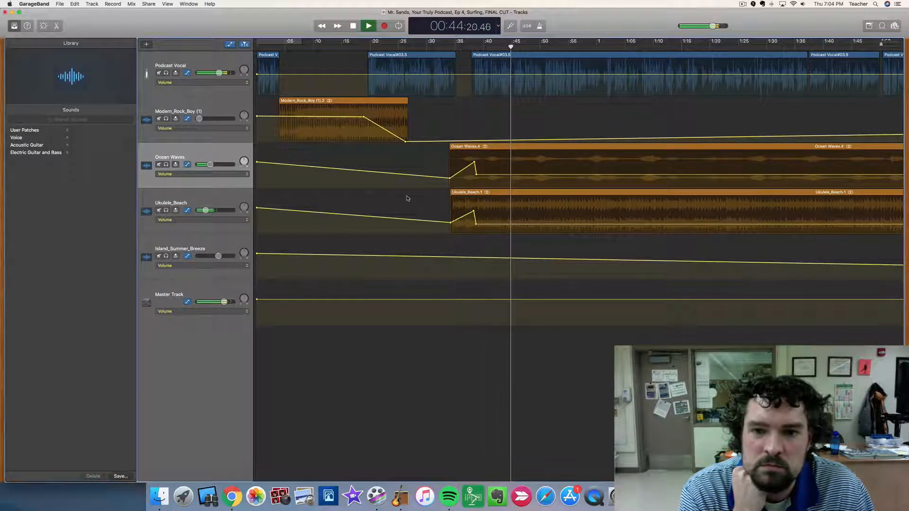
{"action": "key", "text": "space"}
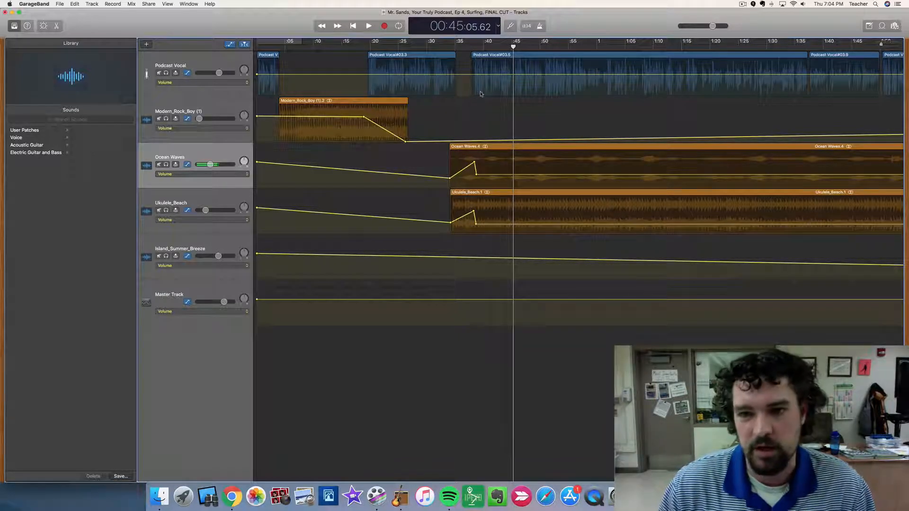
Mute Podcast Vocal and play the change from Ukulele_Beach to Island_Summer_Breeze, from about 2:44 to 3:00.
{"action": "scroll", "coordinate": [481, 76], "scroll_direction": "right", "scroll_amount": 5}
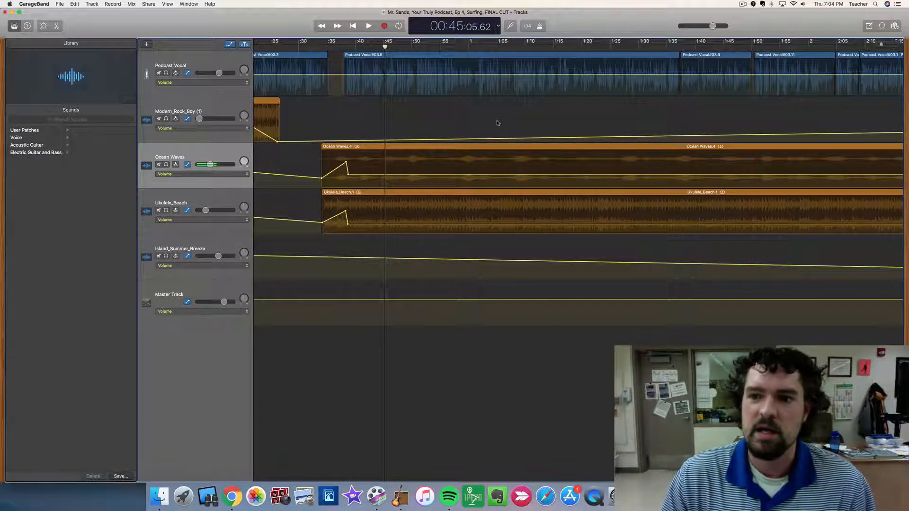
{"action": "scroll", "coordinate": [496, 122], "scroll_direction": "right", "scroll_amount": 1}
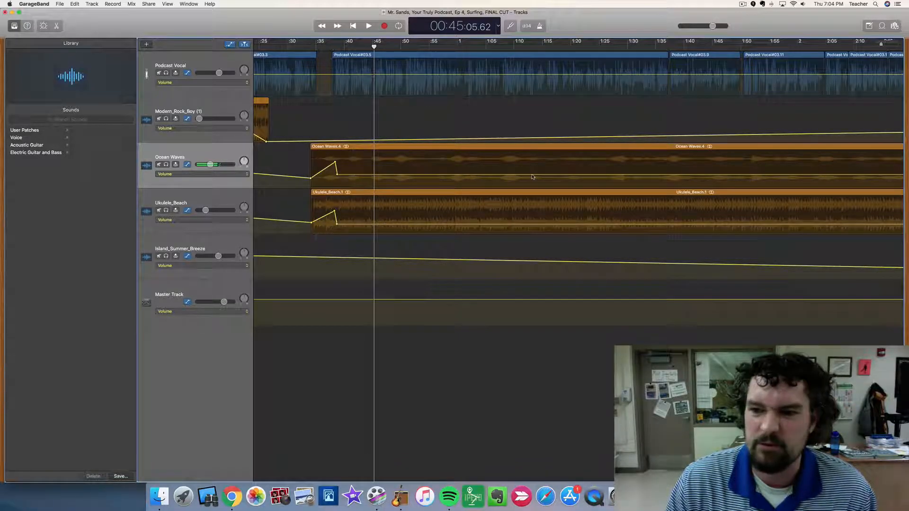
{"action": "scroll", "coordinate": [532, 177], "scroll_direction": "right", "scroll_amount": 20}
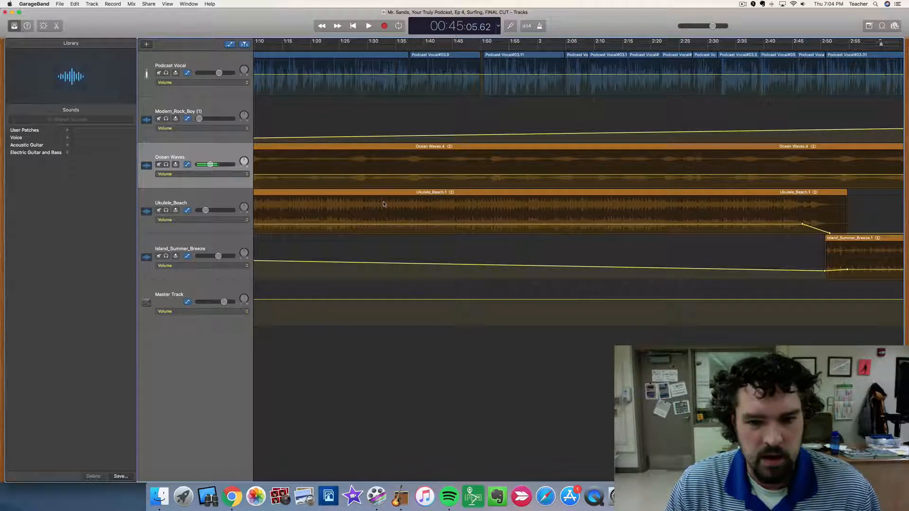
{"action": "scroll", "coordinate": [700, 225], "scroll_direction": "right", "scroll_amount": 5}
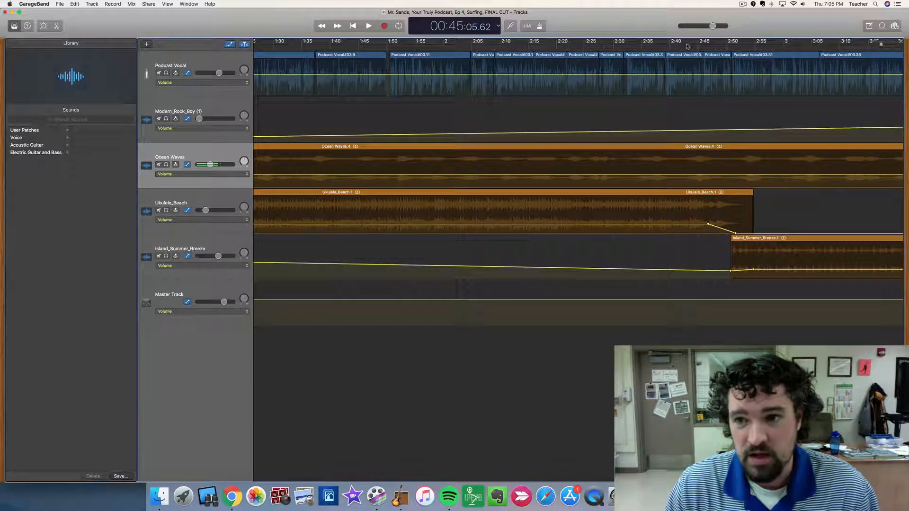
{"action": "scroll", "coordinate": [631, 243], "scroll_direction": "right", "scroll_amount": 8}
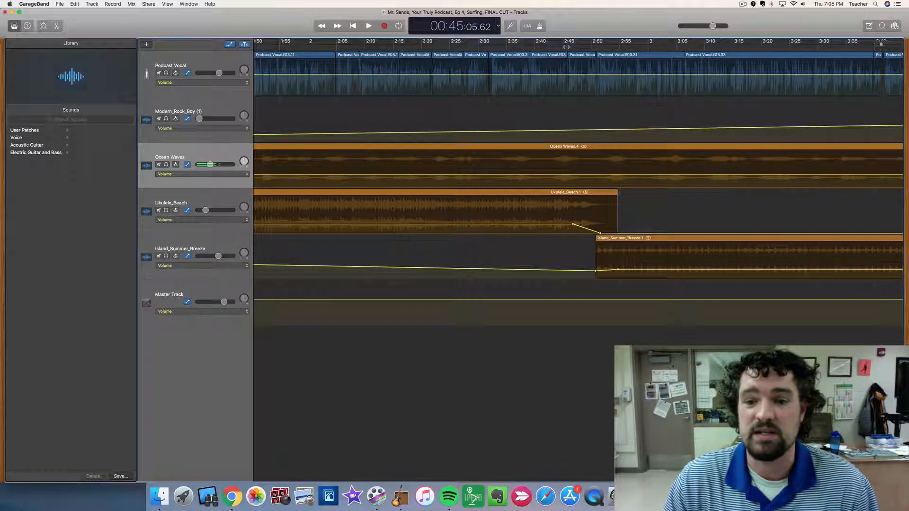
{"action": "left_click", "coordinate": [563, 47]}
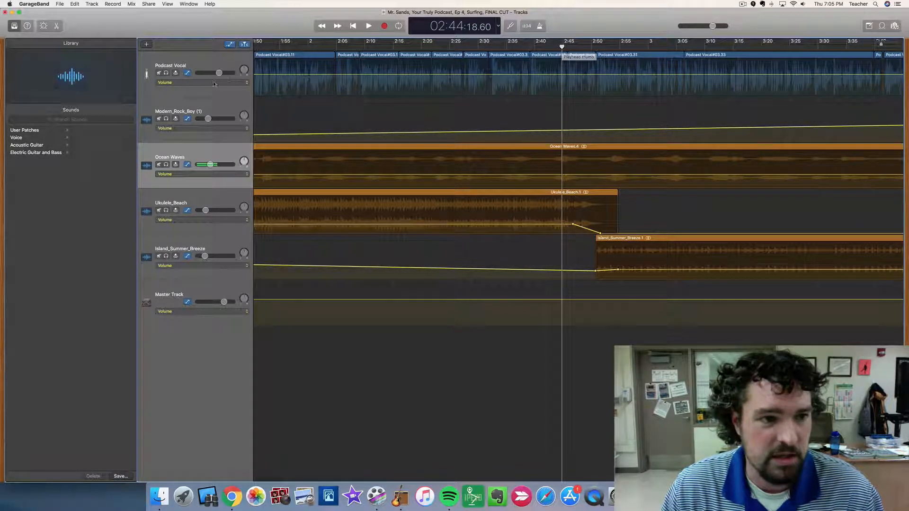
{"action": "left_click", "coordinate": [159, 74]}
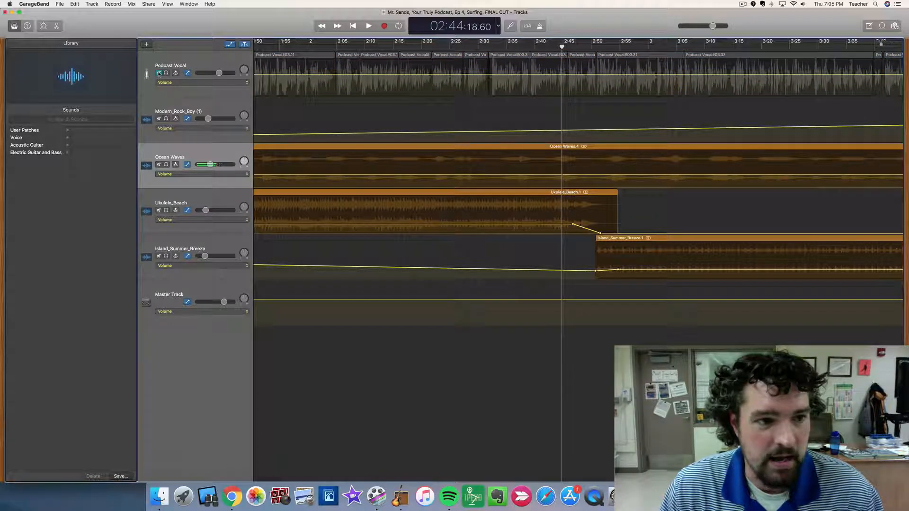
{"action": "key", "text": "space"}
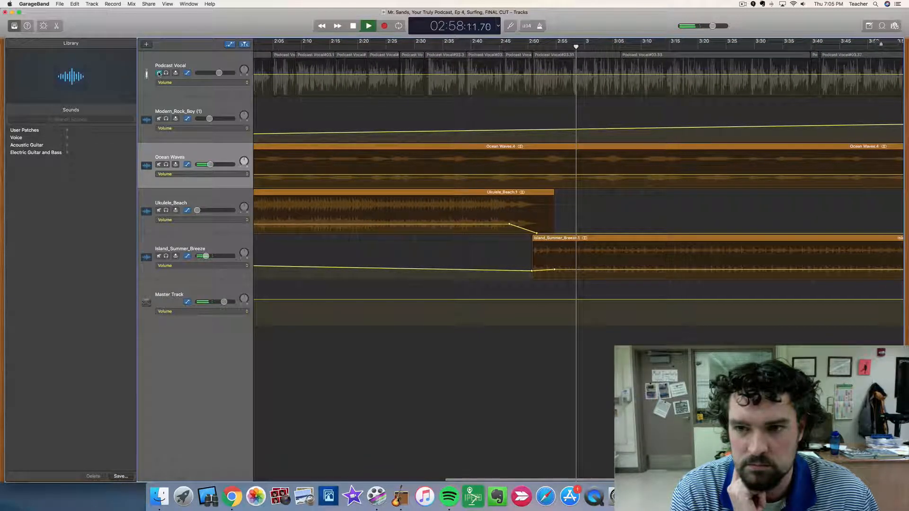
{"action": "key", "text": "space"}
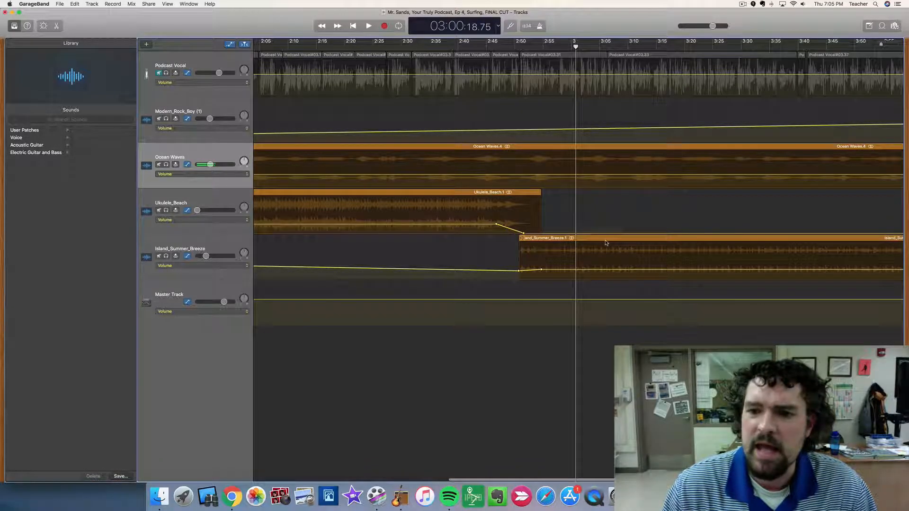
Unmute Podcast Vocal and play the episode's ending with all tracks, from about 4:53 to 5:33.
{"action": "scroll", "coordinate": [607, 242], "scroll_direction": "right", "scroll_amount": 5}
{"action": "scroll", "coordinate": [605, 242], "scroll_direction": "right", "scroll_amount": 10}
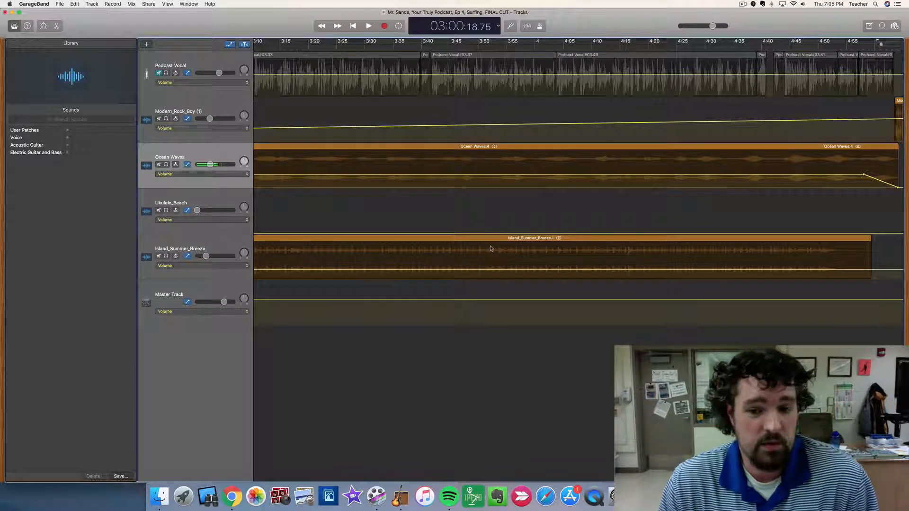
{"action": "scroll", "coordinate": [506, 217], "scroll_direction": "right", "scroll_amount": 5}
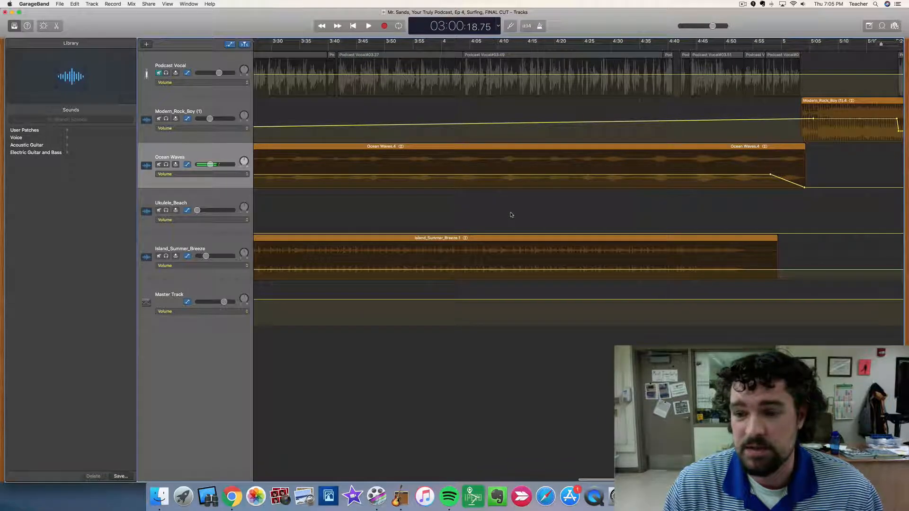
{"action": "scroll", "coordinate": [509, 218], "scroll_direction": "right", "scroll_amount": 6}
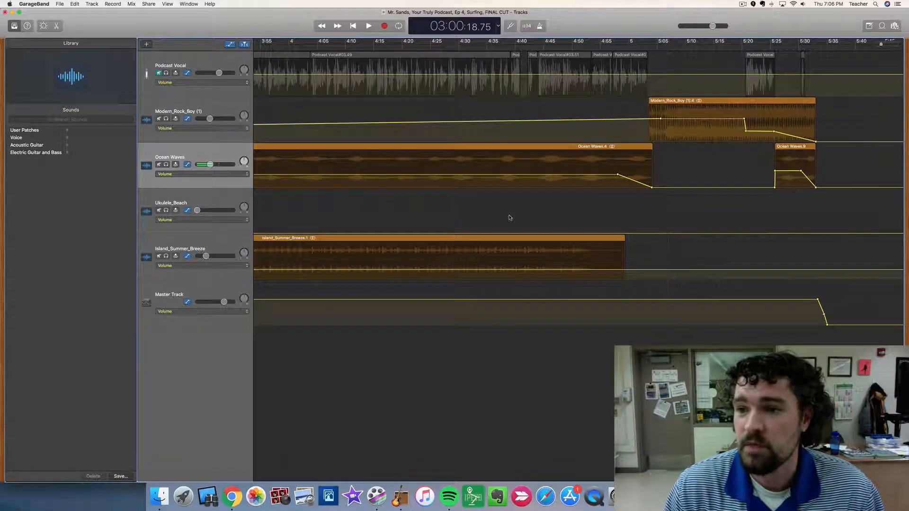
{"action": "left_click", "coordinate": [159, 73]}
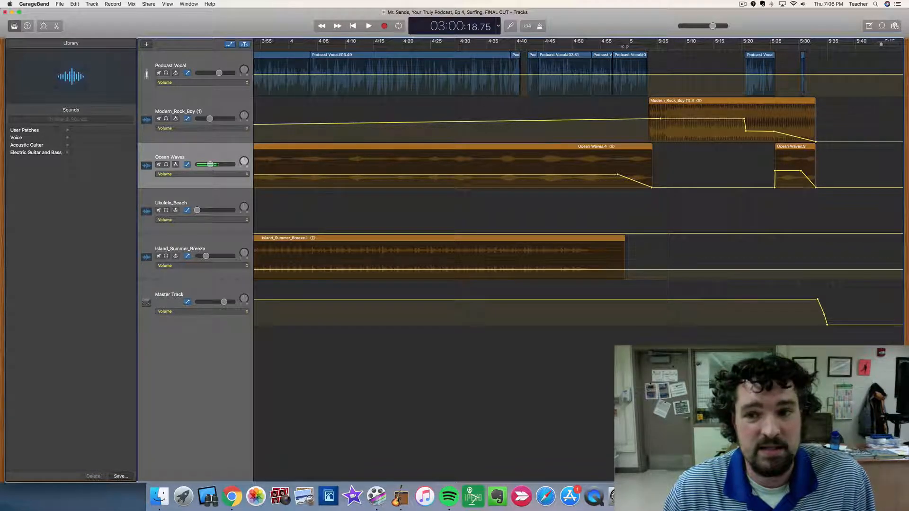
{"action": "left_click", "coordinate": [592, 45]}
{"action": "key", "text": "space"}
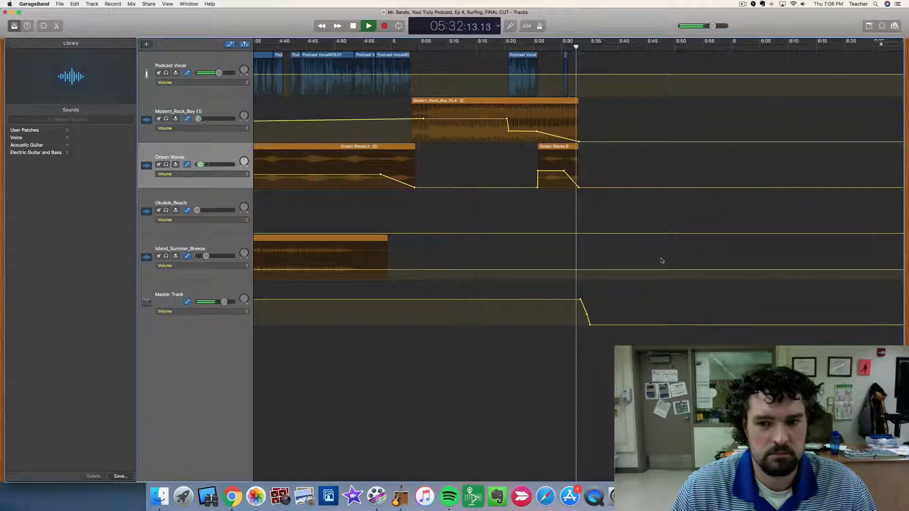
{"action": "key", "text": "space"}
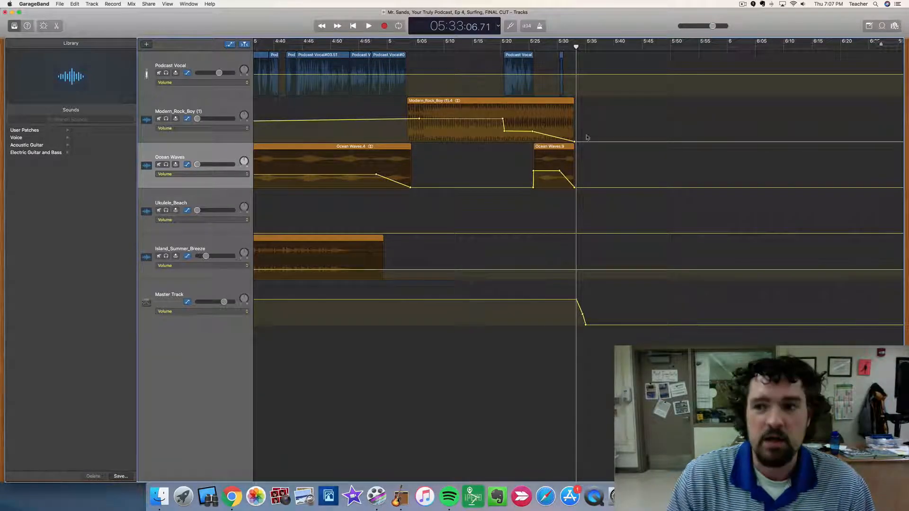
Zoom the timeline out to show the whole episode from the intro to the final fade-out.
{"action": "left_click_drag", "start_coordinate": [880, 45], "coordinate": [851, 44]}
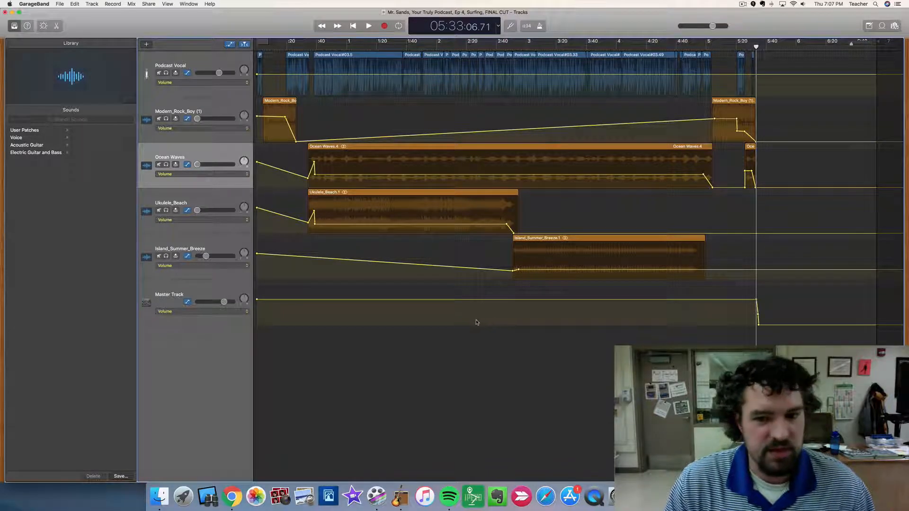